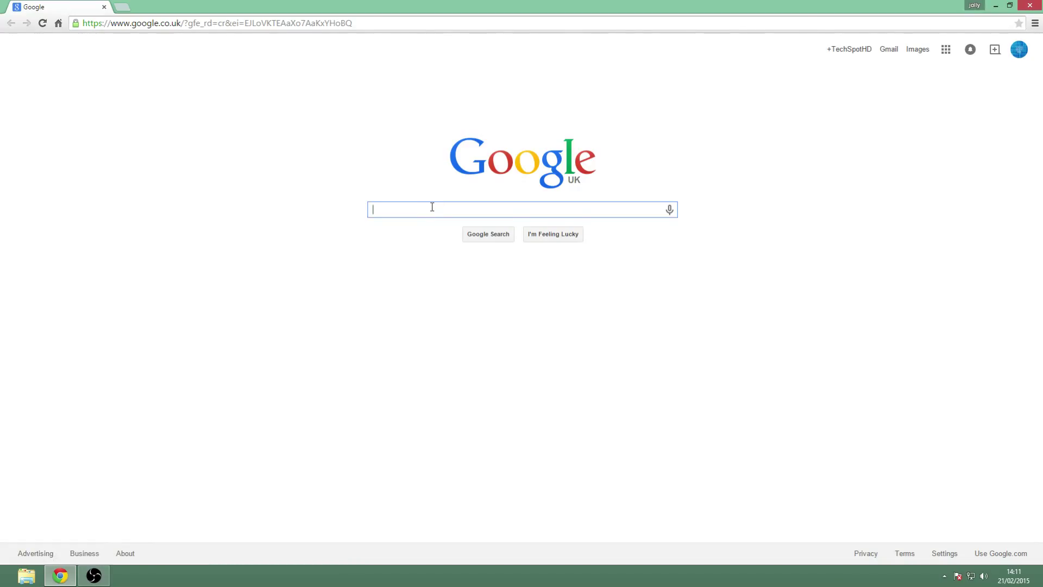
Search Google for 'restream.io' and open the Restream homepage from the first result.
type("re")
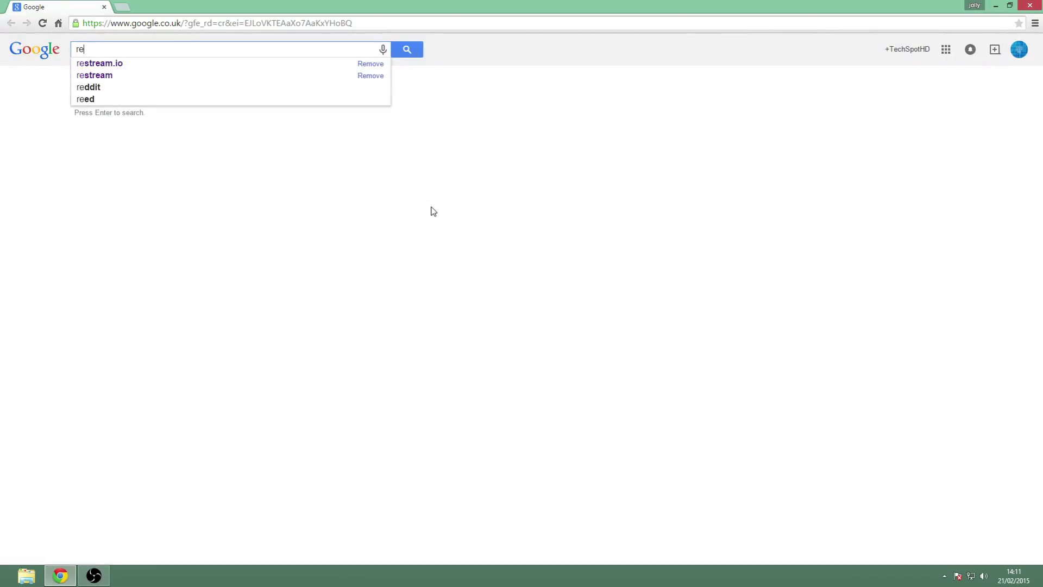
type("stream")
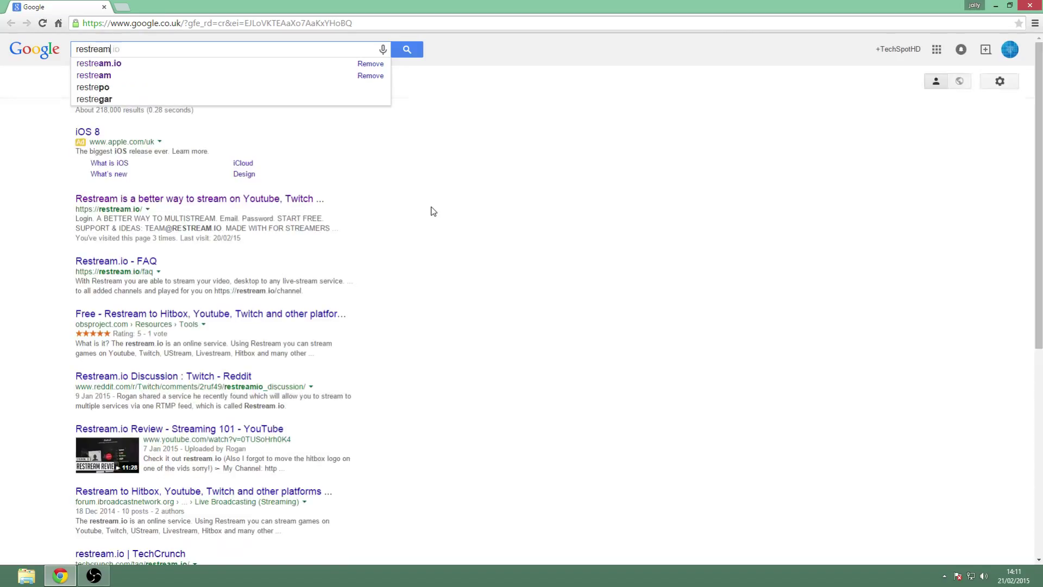
type(".io")
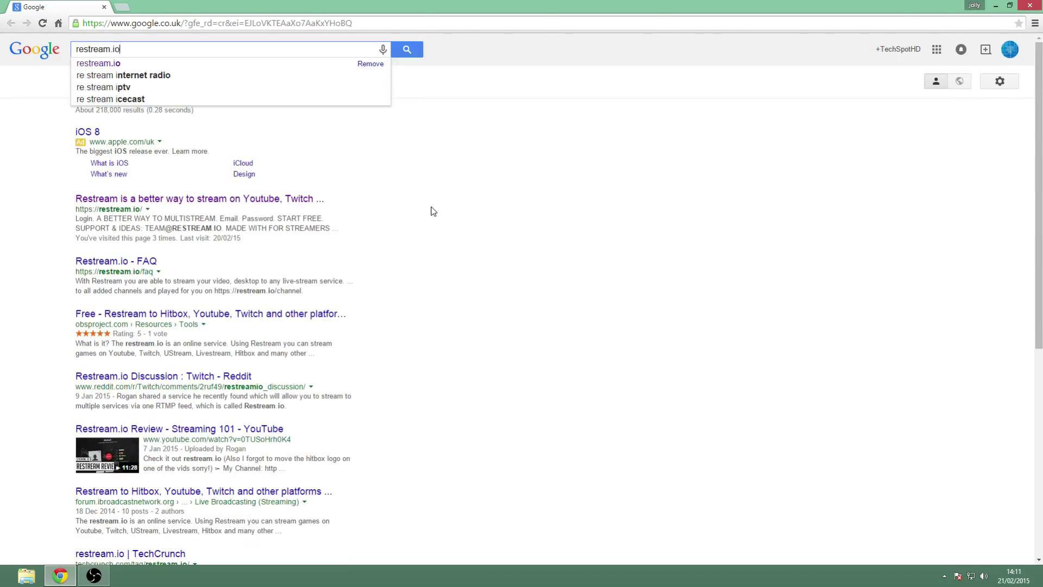
key("Return")
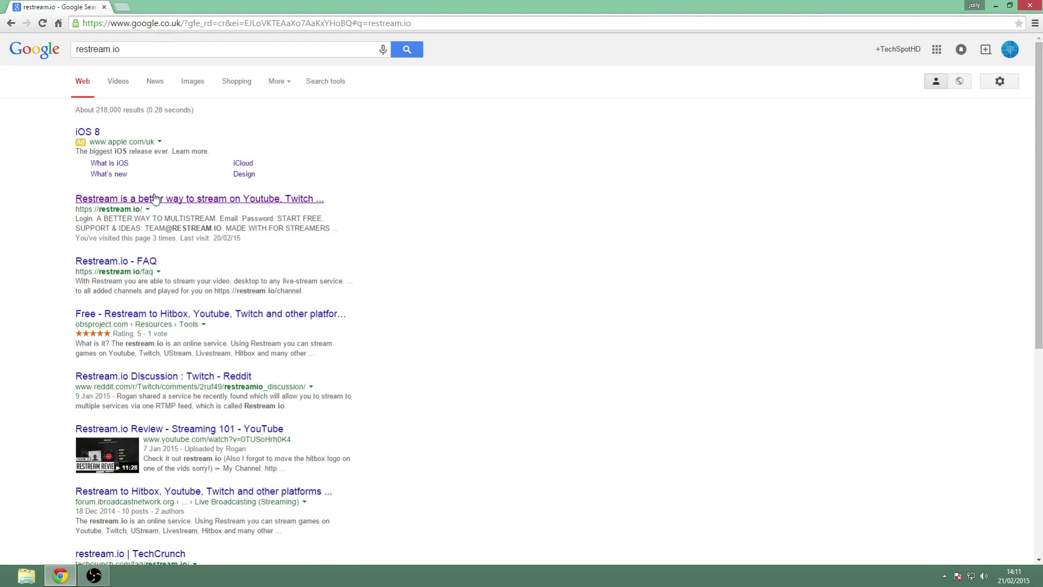
left_click(160, 201)
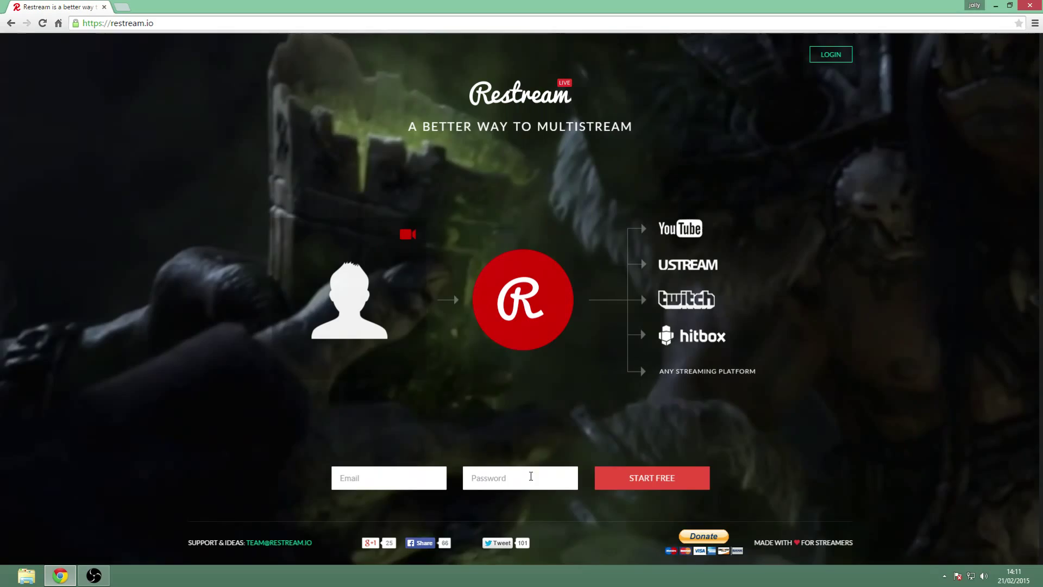
Sign in to Restream.io with the account email and password using START FREE.
left_click(393, 477)
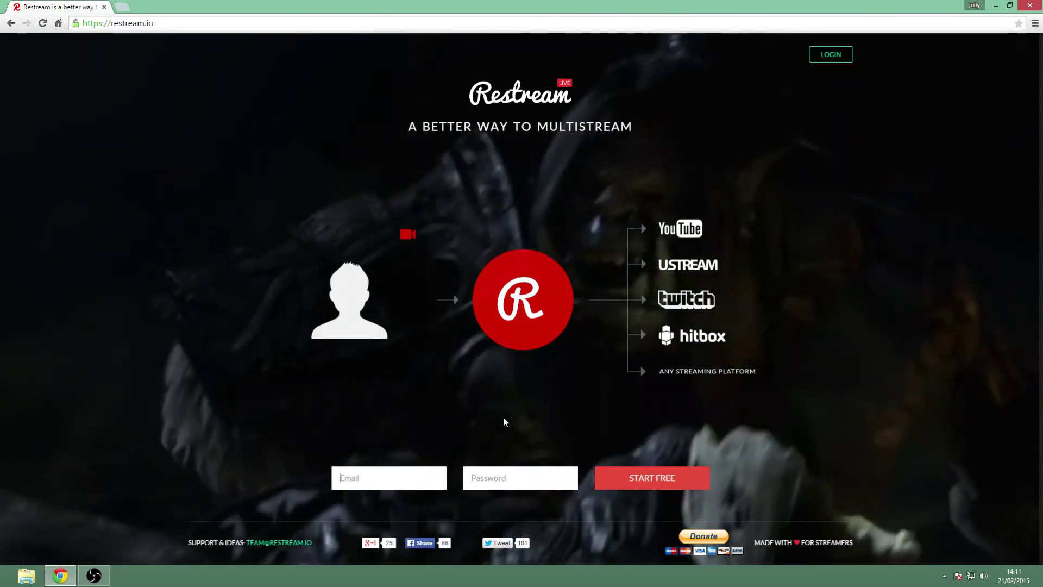
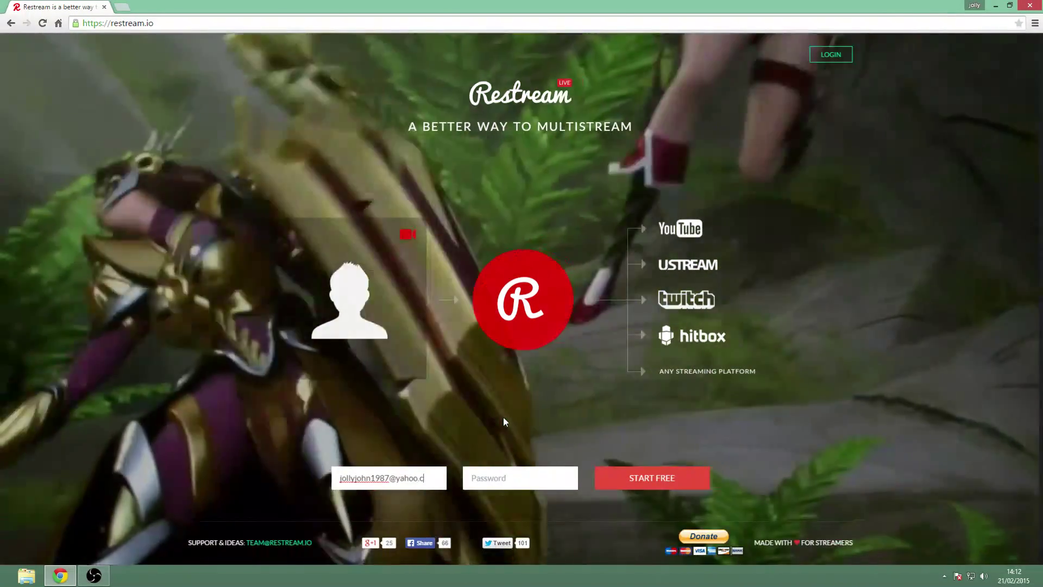
left_click(508, 478)
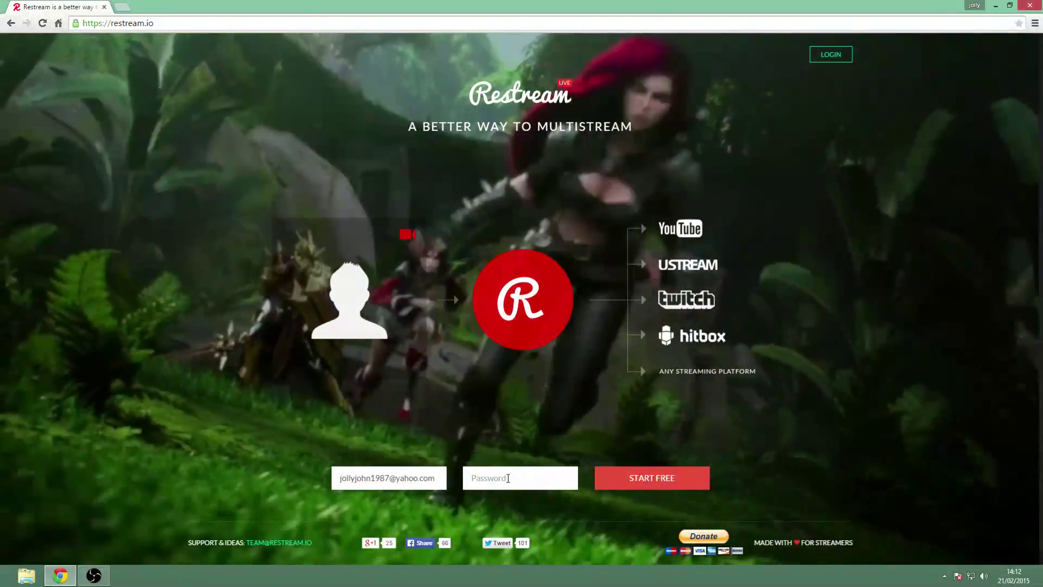
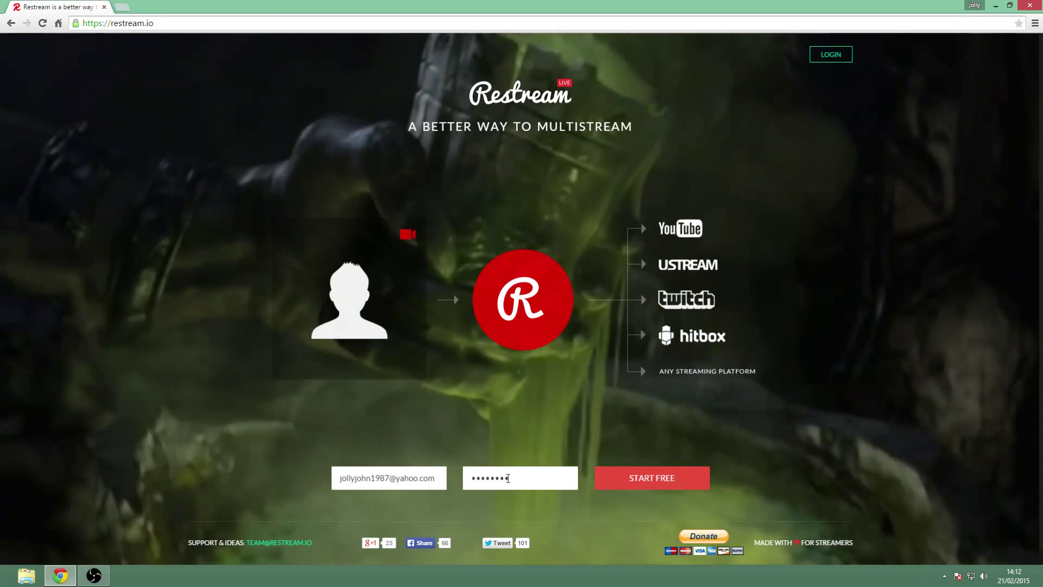
left_click(634, 479)
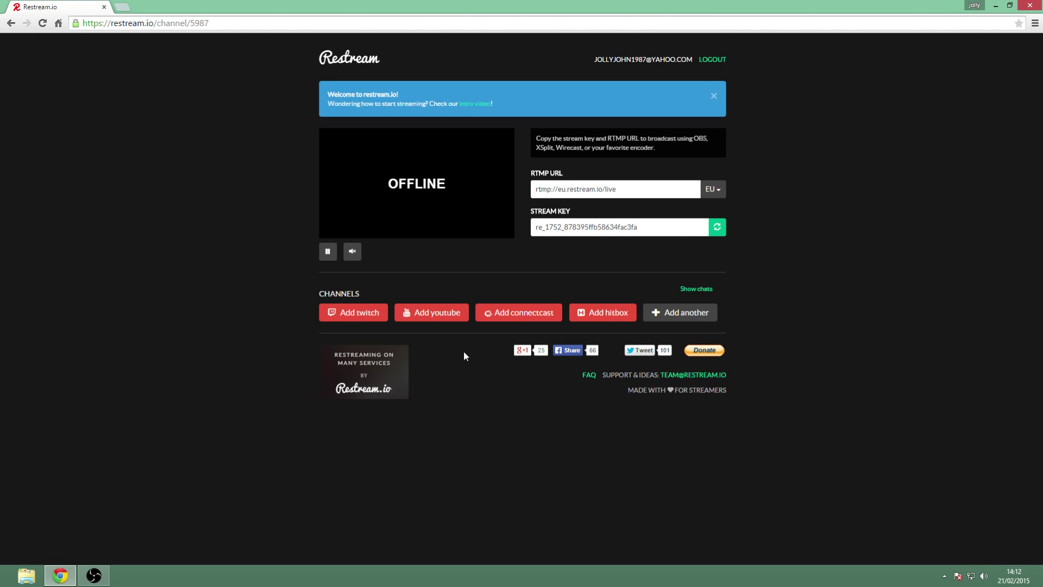
Select the RTMP URL and stream key fields on the Restream dashboard.
left_click(621, 196)
left_click(642, 227)
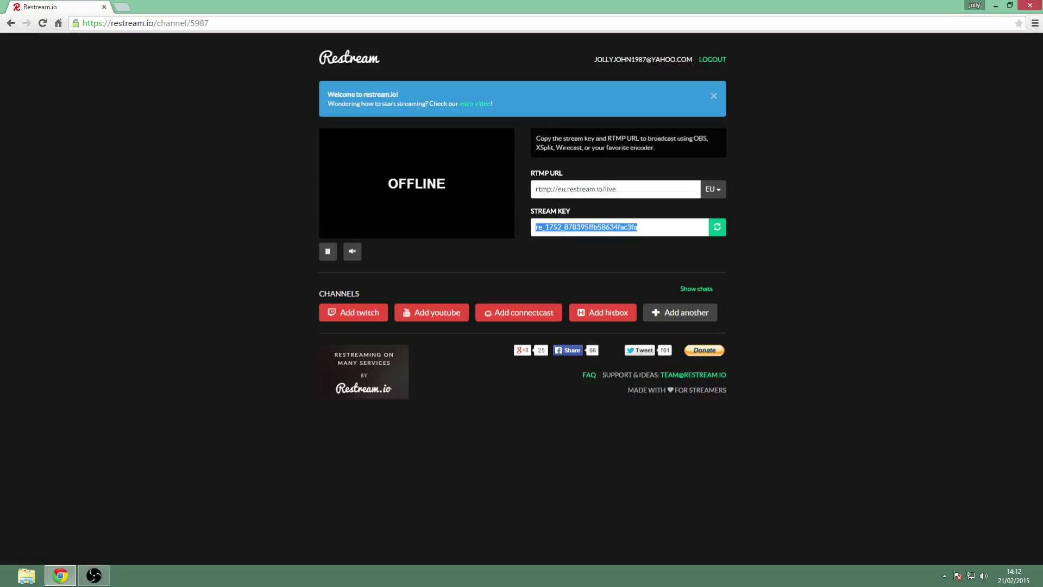
left_click(645, 226)
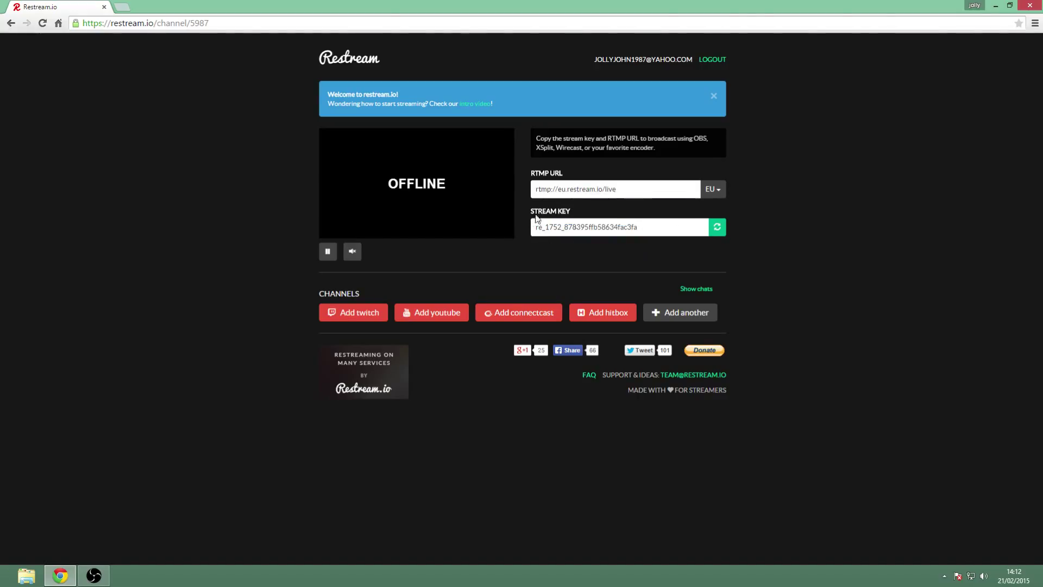
Launch OBS and place it on the right beside a smaller Restream browser window.
left_click(996, 6)
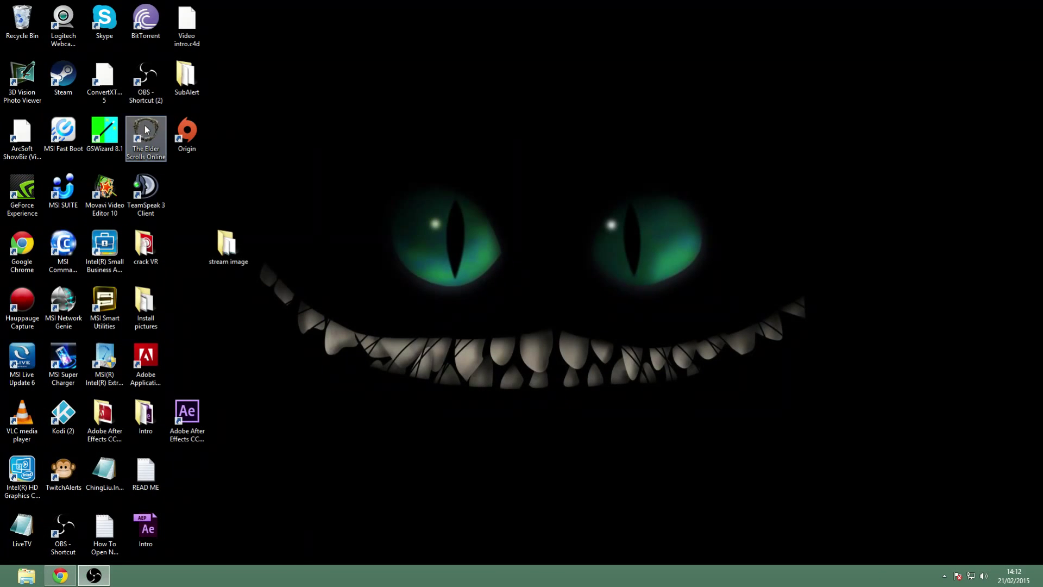
double_click(139, 89)
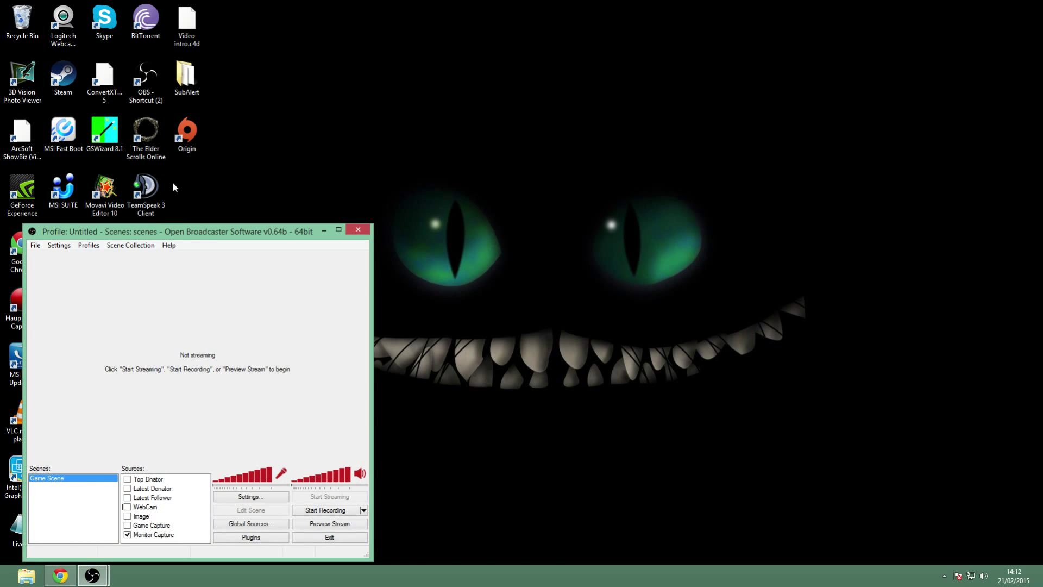
left_click_drag(214, 231, 635, 101)
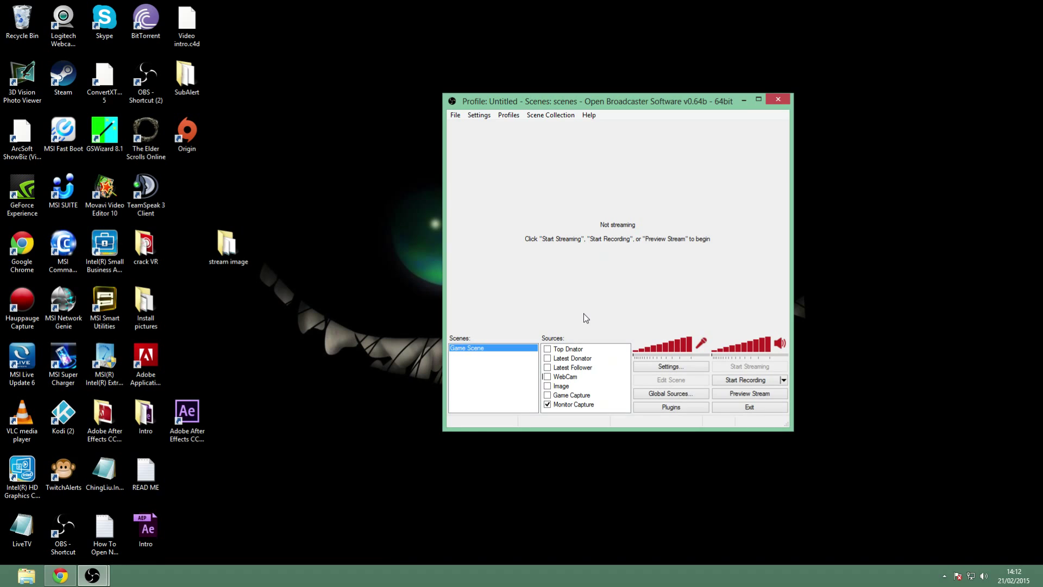
left_click(60, 575)
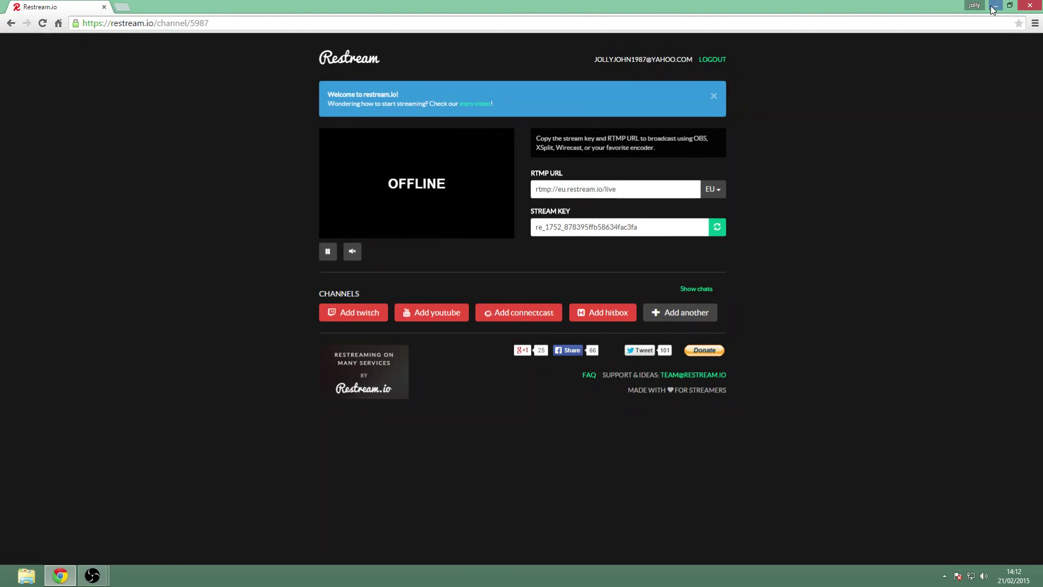
left_click(1009, 5)
left_click_drag(597, 100, 776, 81)
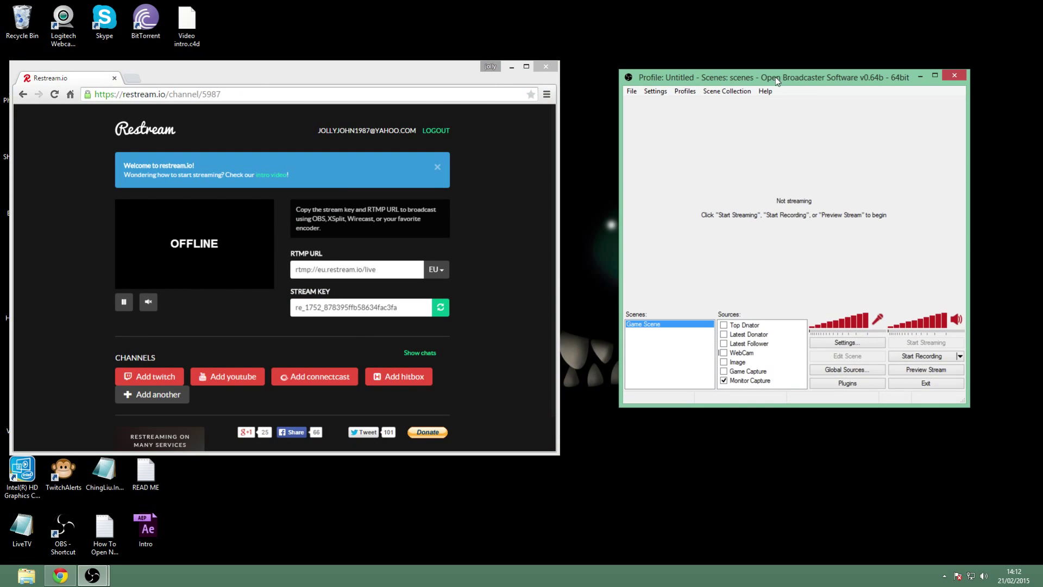
Set OBS broadcast mode to Live Stream with the Custom streaming service, then select Restream's RTMP URL.
left_click(833, 346)
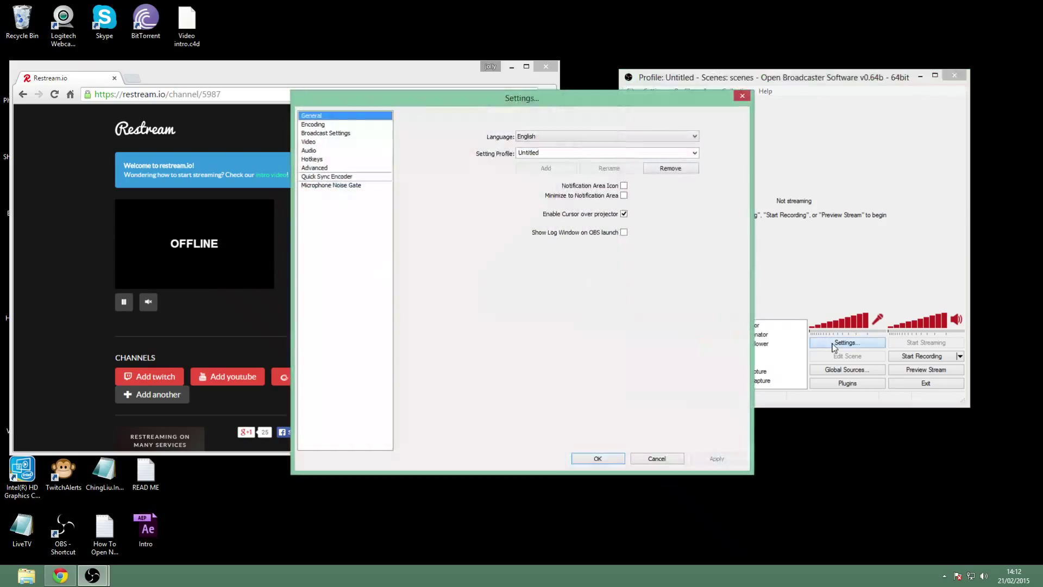
left_click(342, 135)
left_click(581, 126)
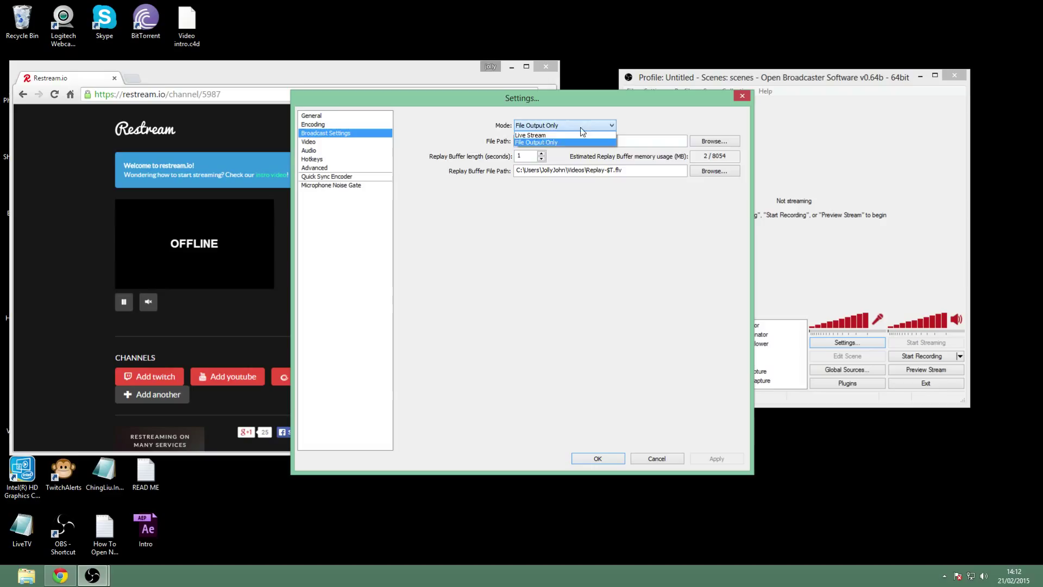
left_click(564, 137)
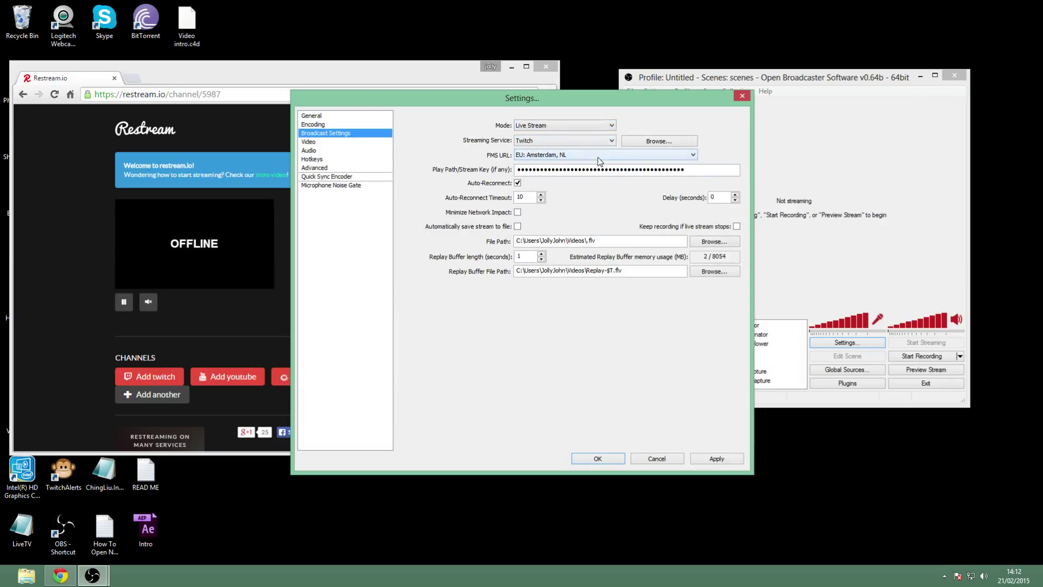
left_click(602, 141)
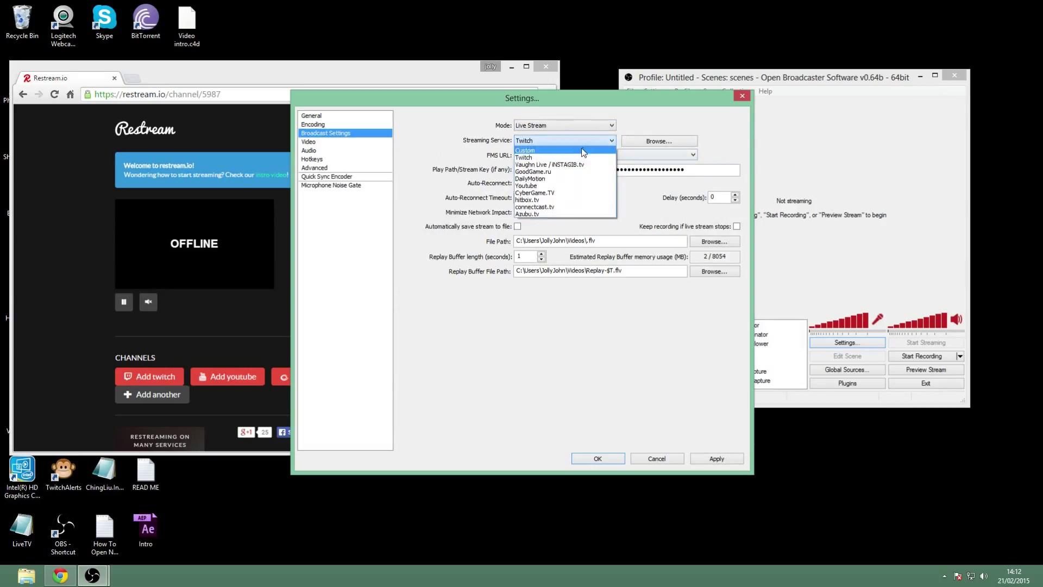
left_click(582, 150)
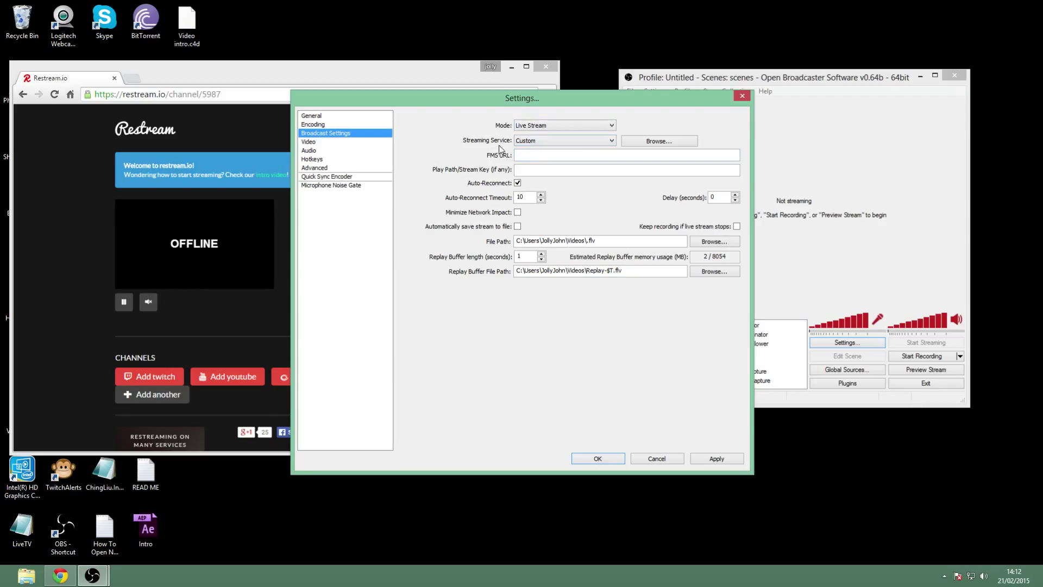
left_click_drag(446, 102, 687, 100)
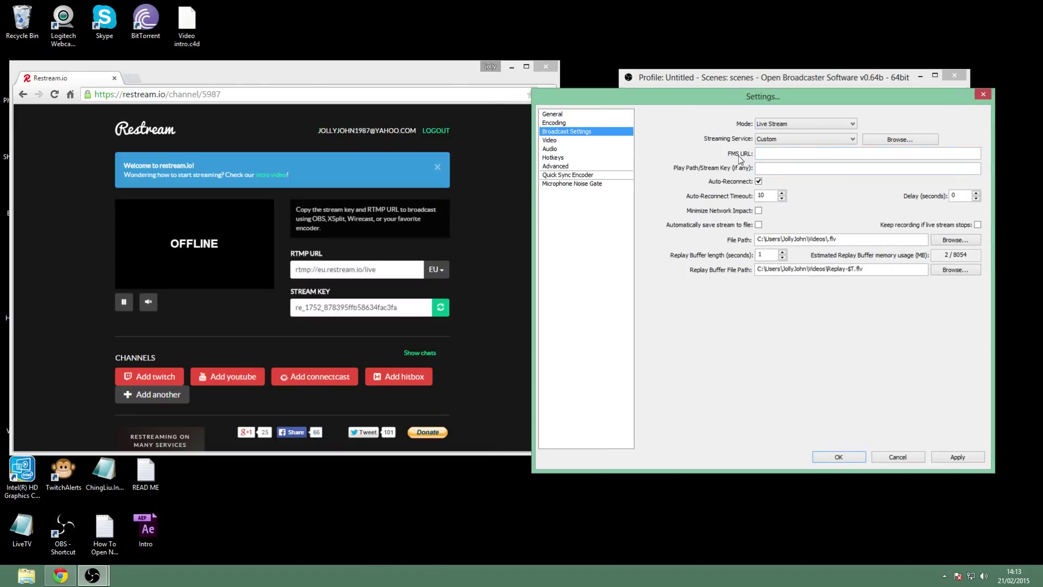
left_click_drag(378, 270, 292, 270)
Paste Restream's EU-primary RTMP URL, rtmp://eu.restream.io/live, into OBS's FMS URL field.
right_click(311, 271)
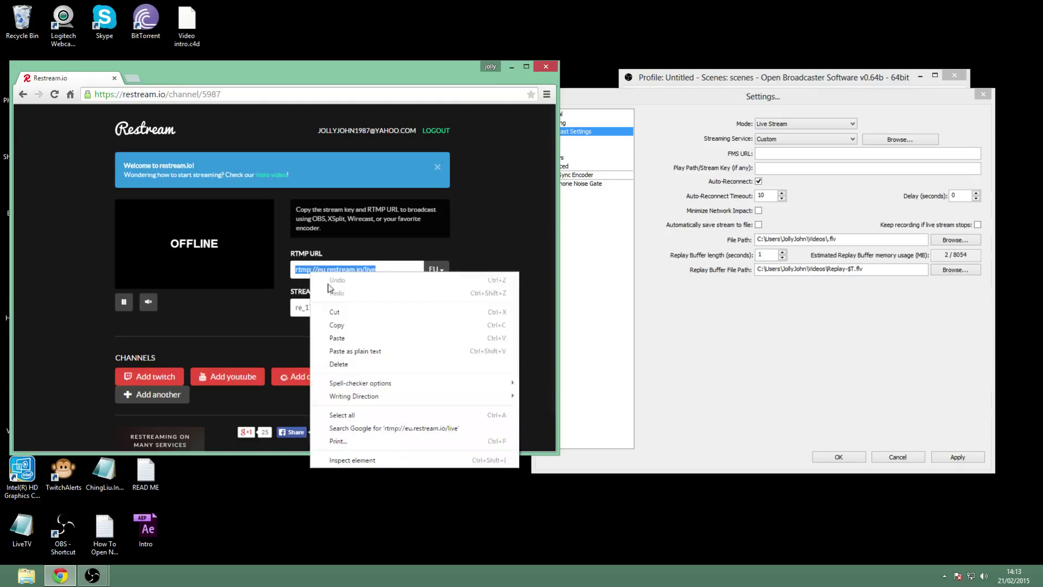
left_click(337, 325)
left_click(435, 269)
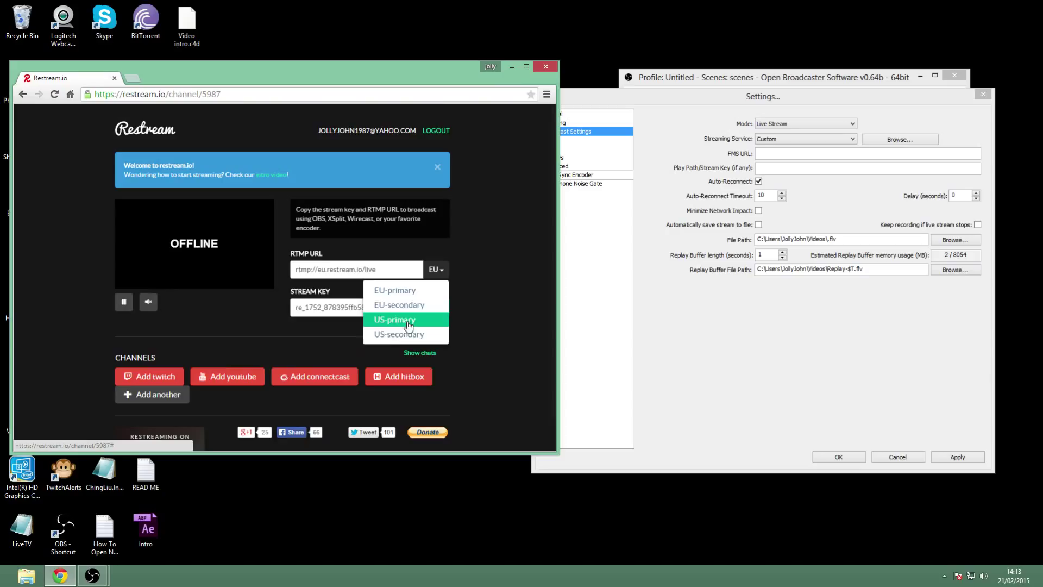
left_click(394, 294)
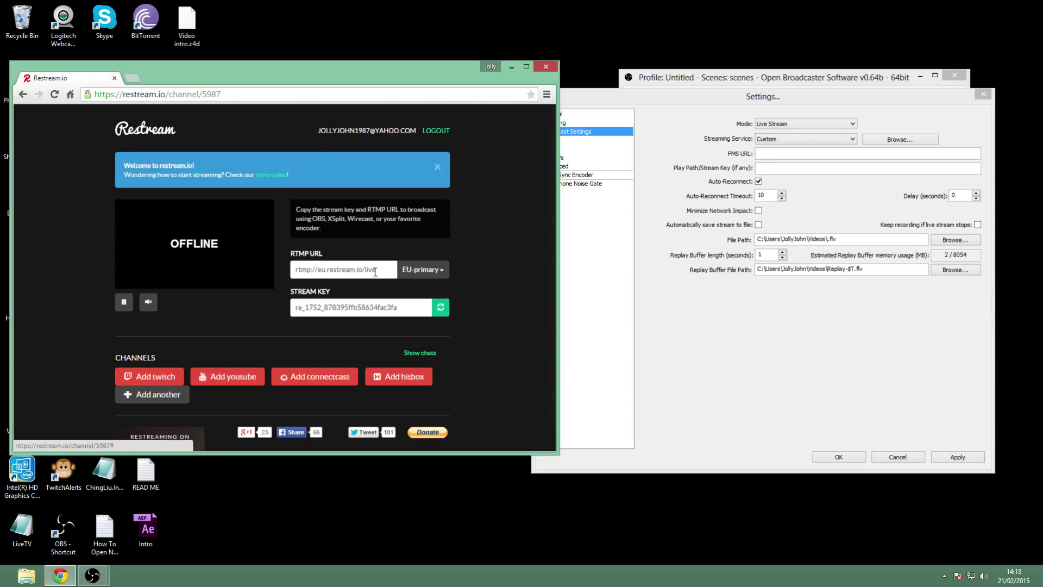
left_click(766, 153)
right_click(766, 153)
left_click(787, 200)
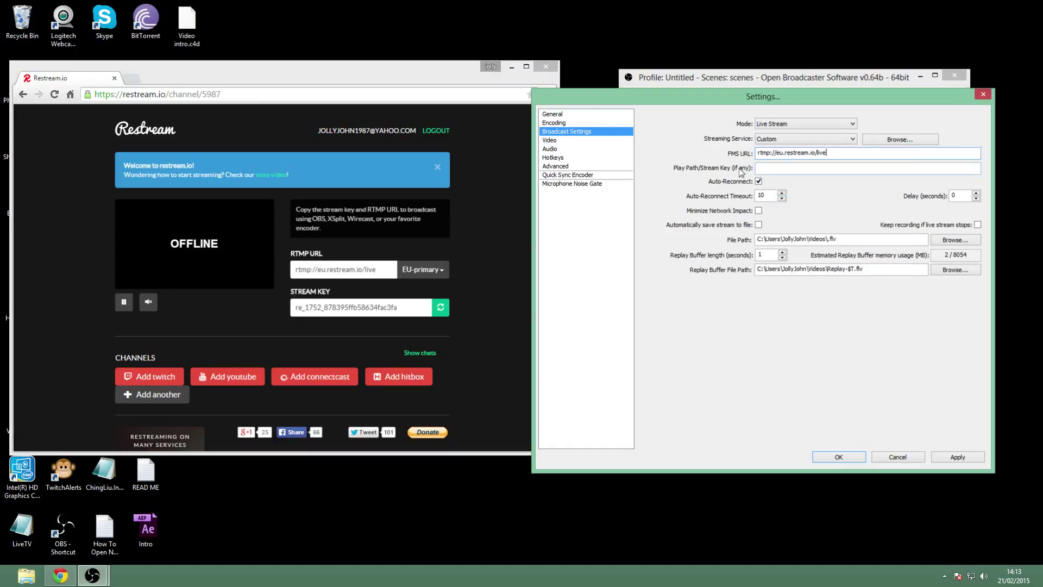
Copy Restream's stream key into OBS's Play Path/Stream Key field and save the settings.
left_click_drag(403, 308, 294, 306)
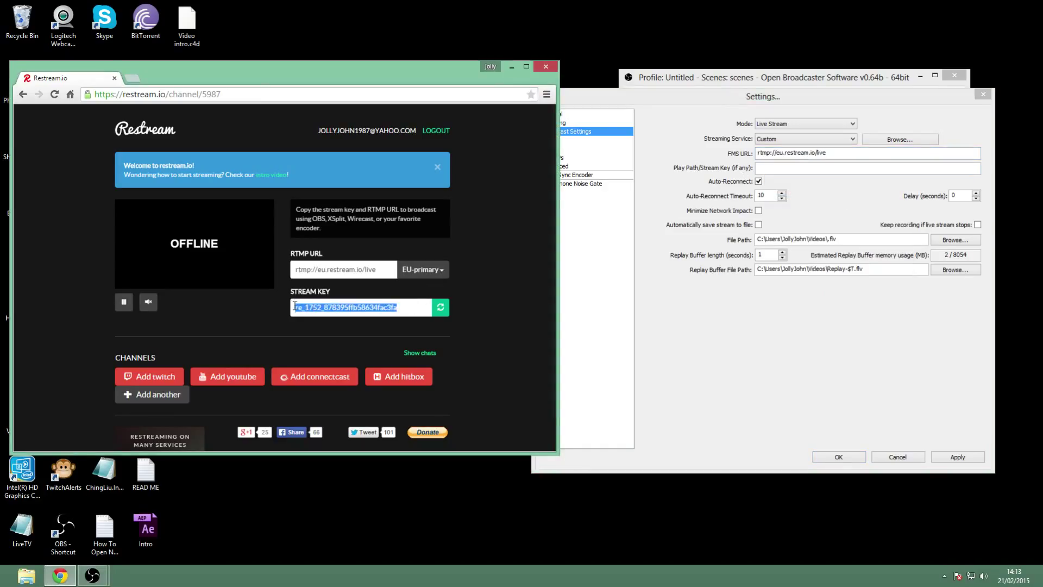
right_click(319, 307)
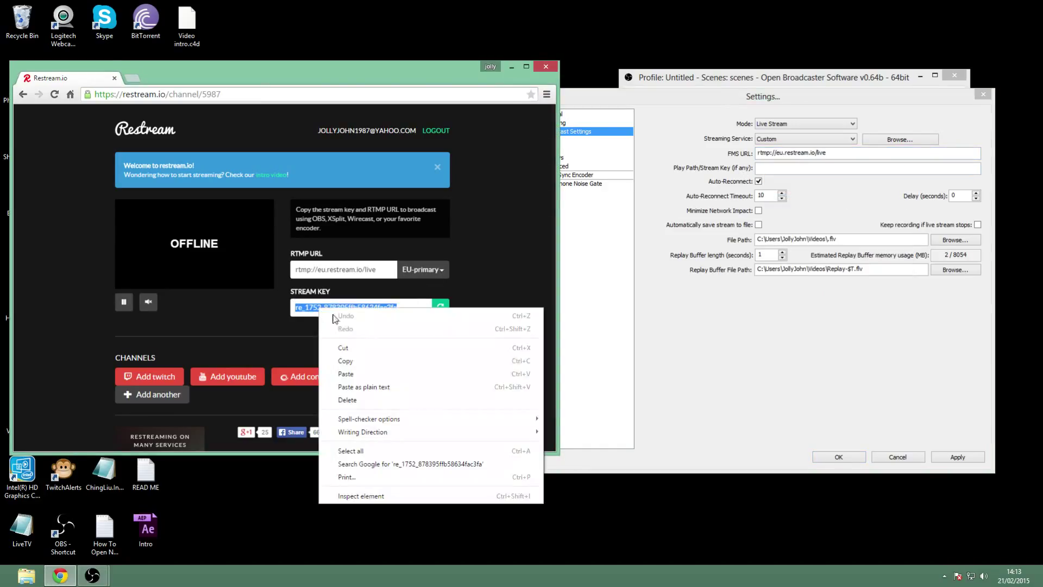
left_click(353, 363)
right_click(761, 168)
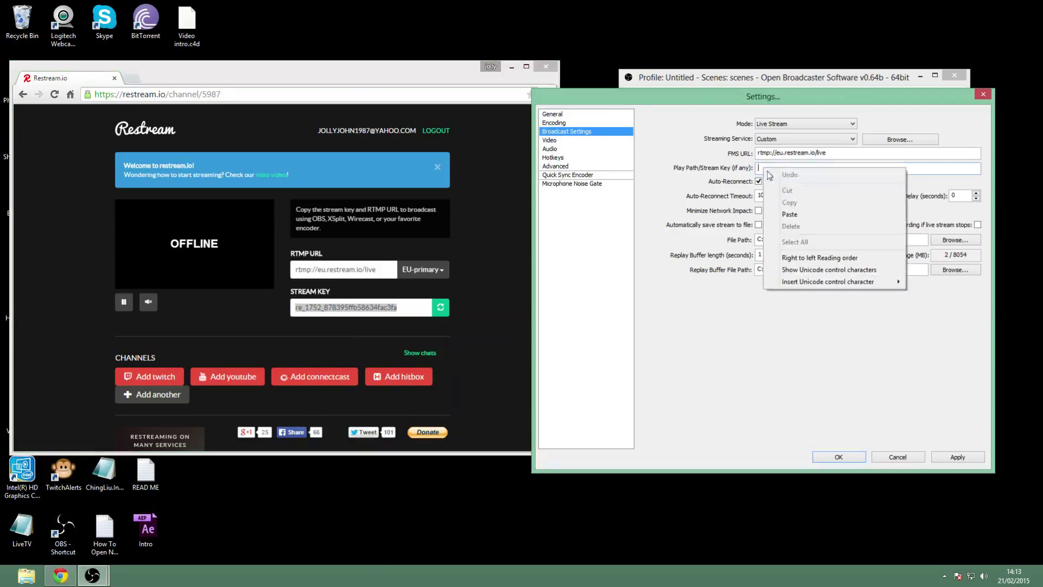
left_click(794, 214)
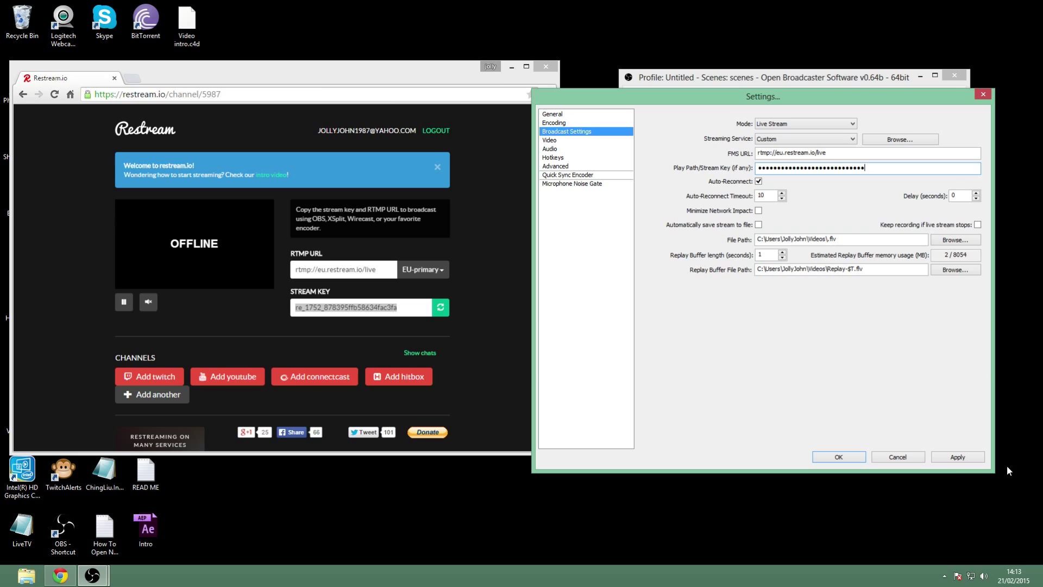
left_click(839, 457)
Begin adding a Twitch channel in Restream with the EU: Amsterdam, NL server.
left_click(920, 76)
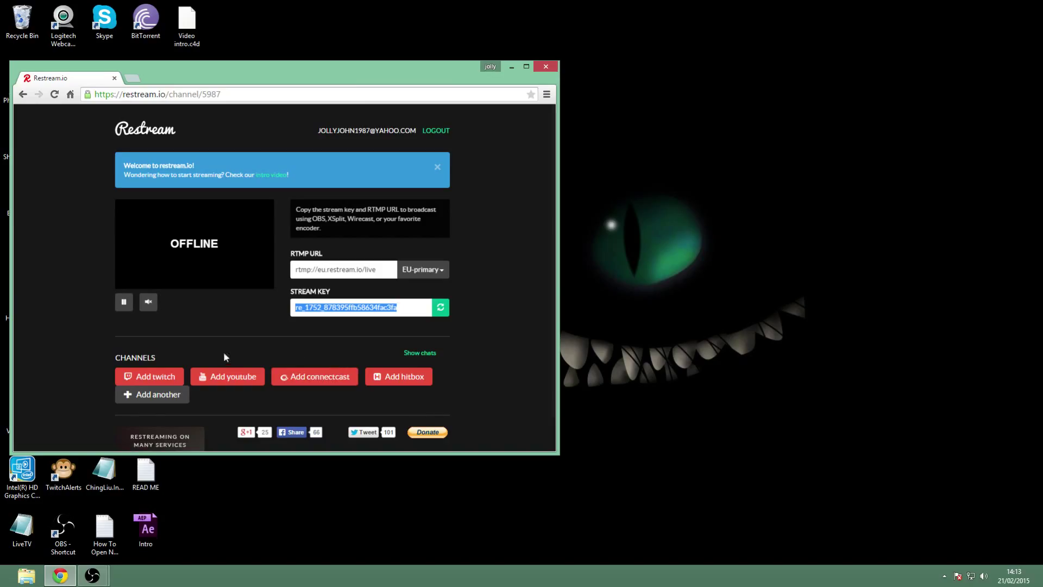
scroll(166, 372, "down", 1)
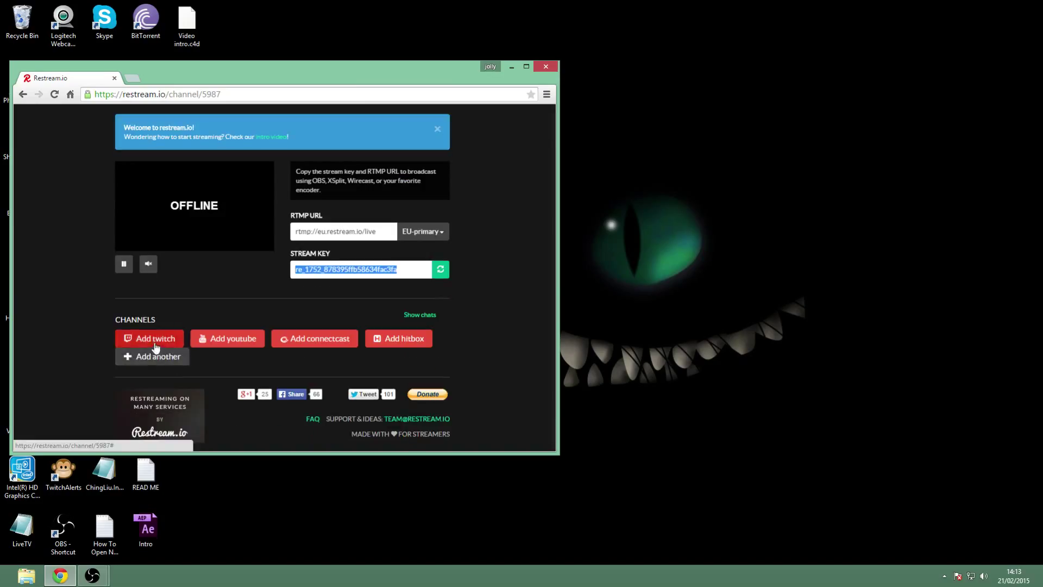
left_click(155, 344)
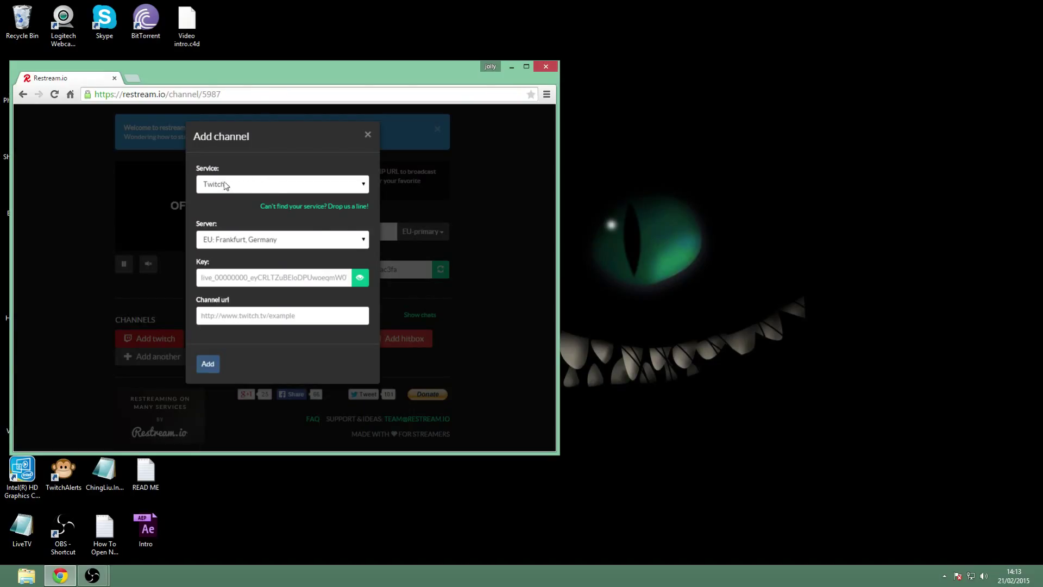
left_click(362, 242)
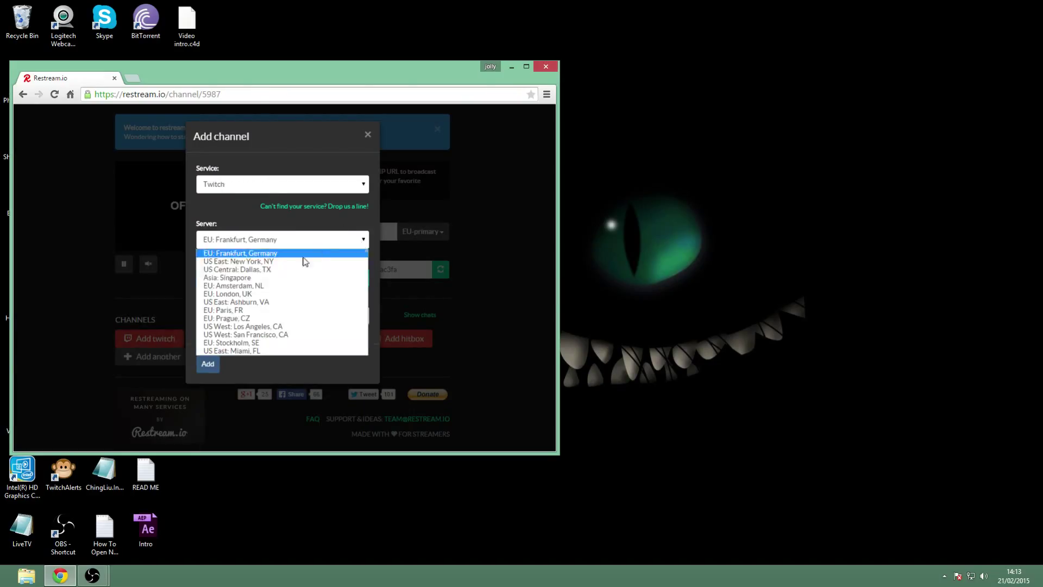
left_click(261, 289)
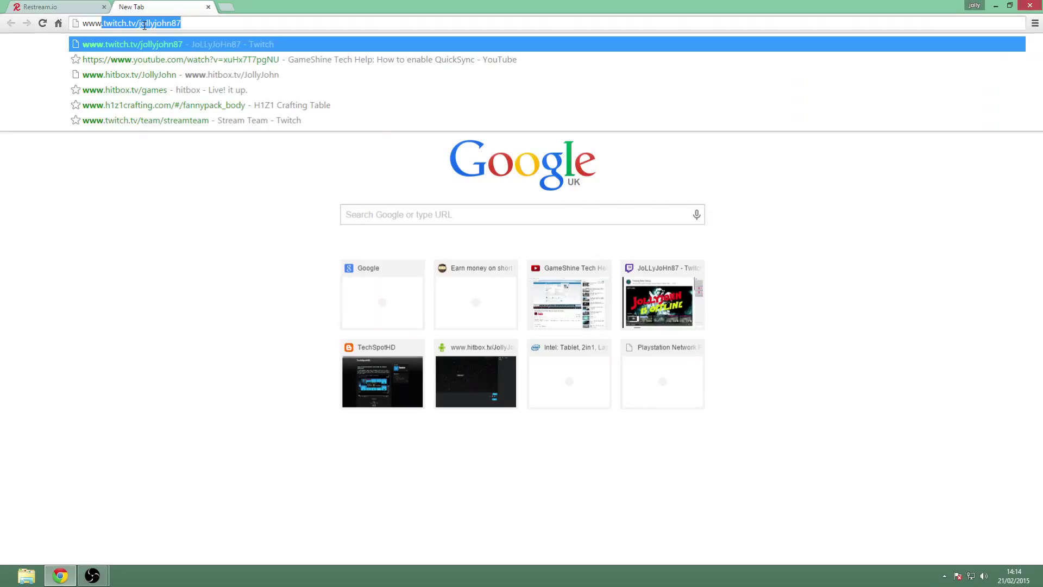
Load the Twitch channel, reach its dashboard's Stream Key page, then return to the Restream form.
key("Return")
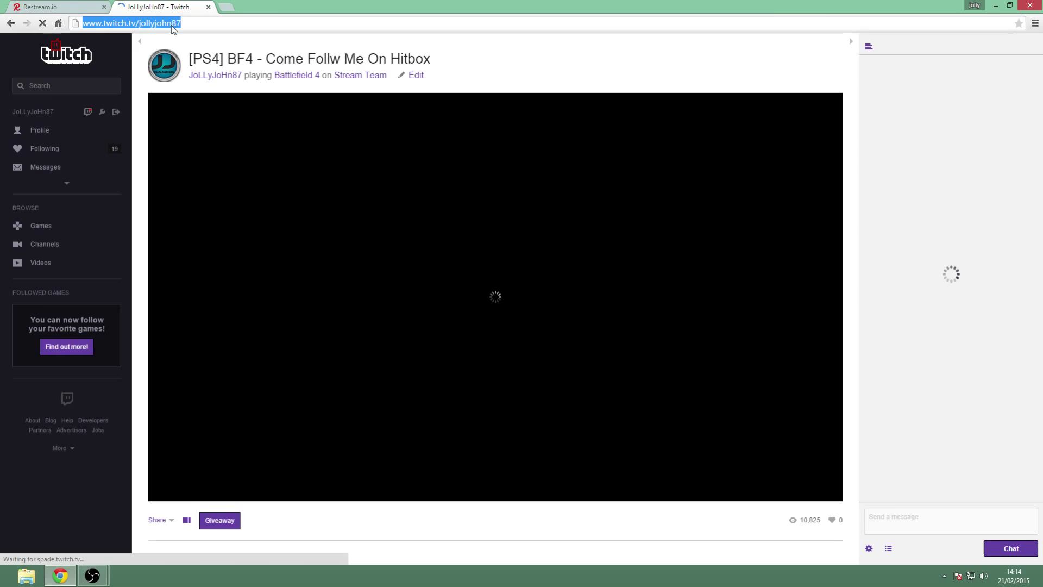
left_click(62, 6)
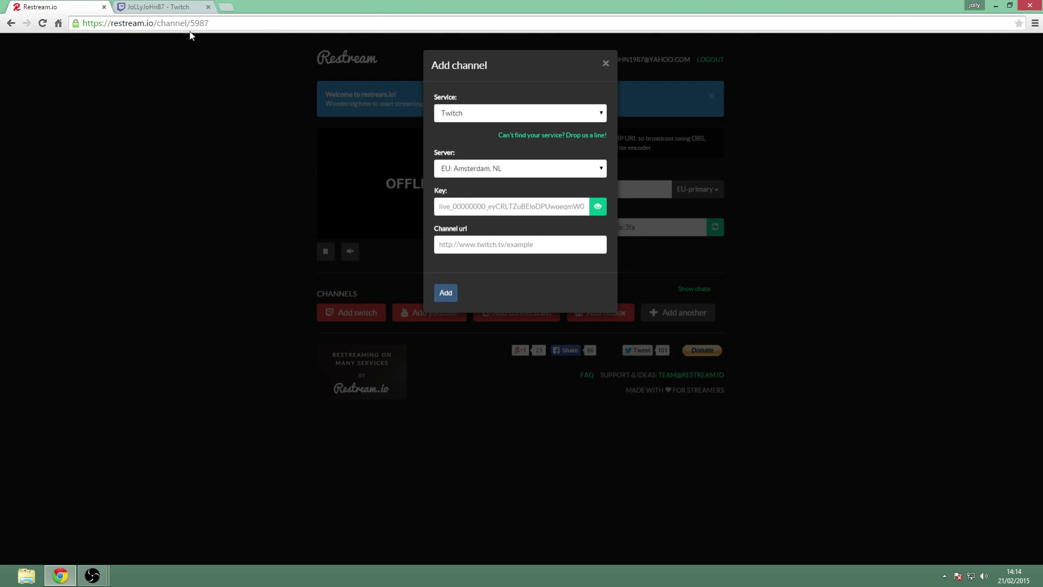
left_click(163, 7)
left_click(67, 185)
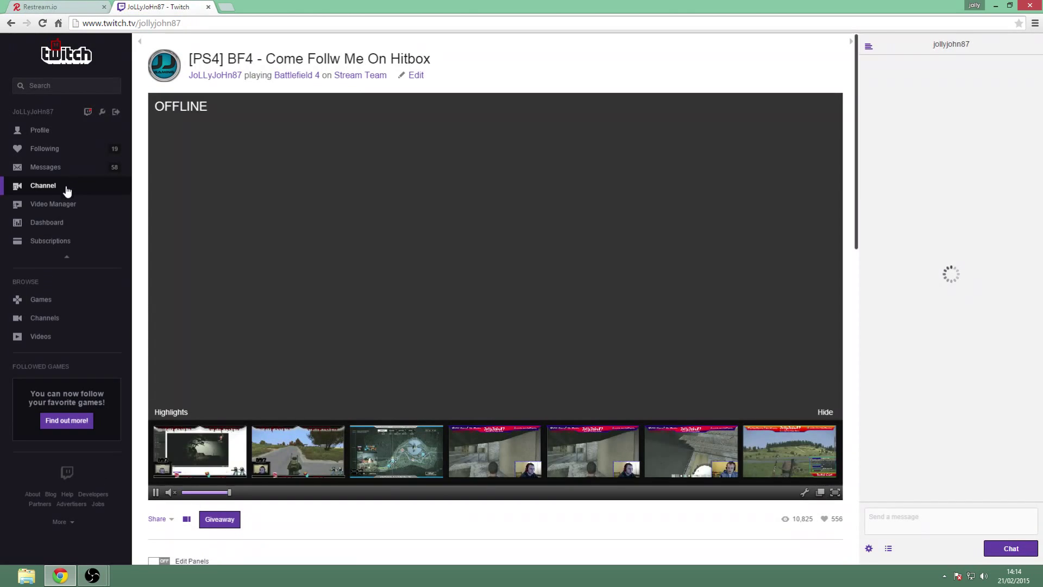
left_click(59, 222)
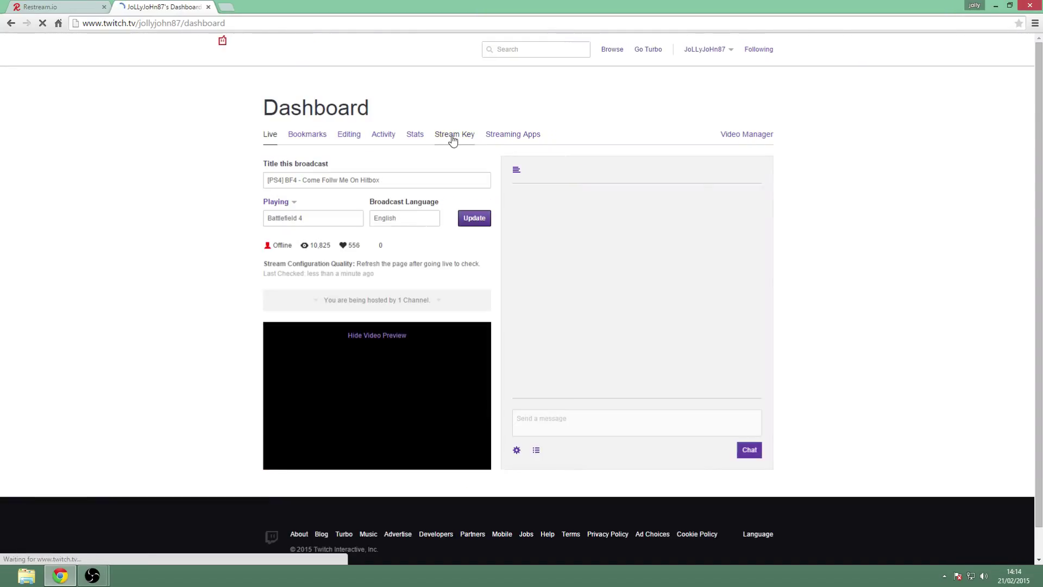
left_click(453, 139)
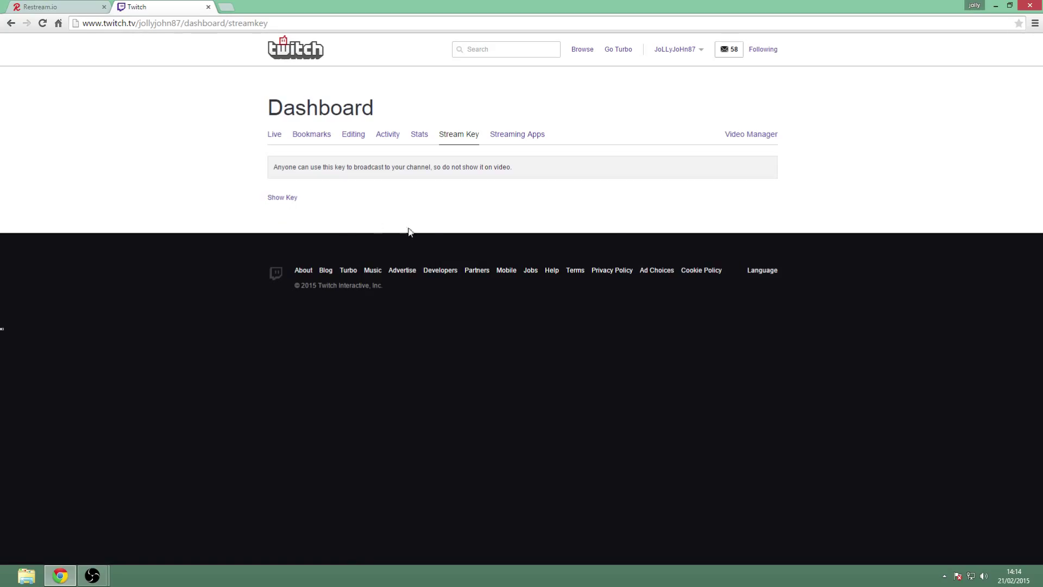
left_click(34, 7)
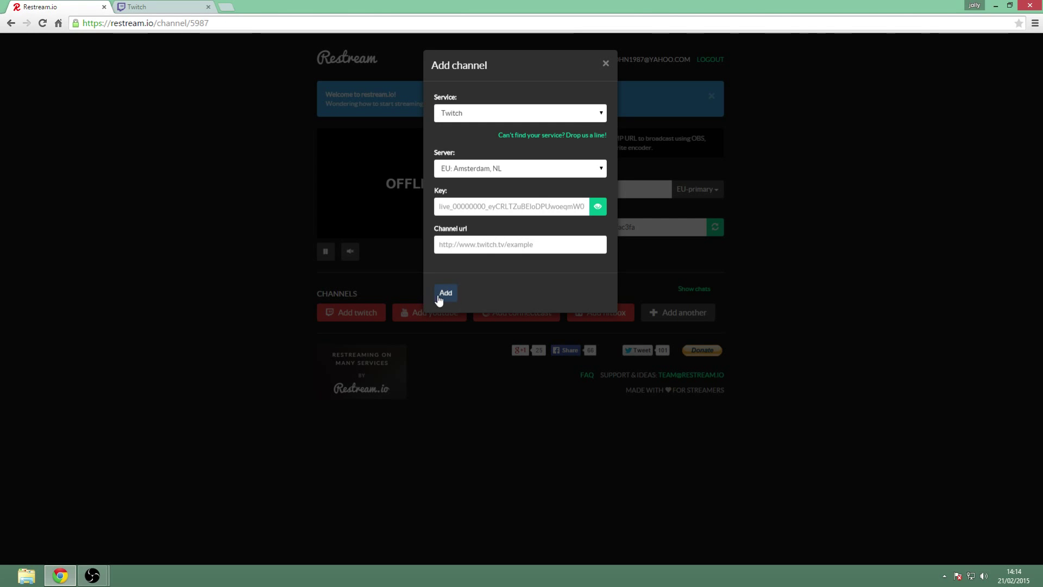
Close Restream's Add channel form, reopen it to confirm Twitch as the service, then close it again.
left_click(606, 65)
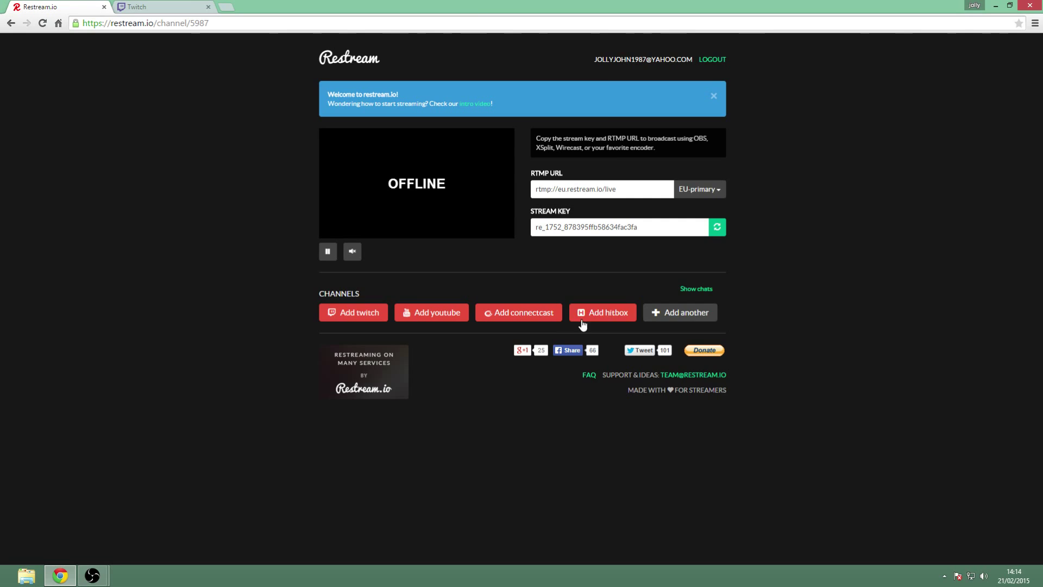
left_click(656, 314)
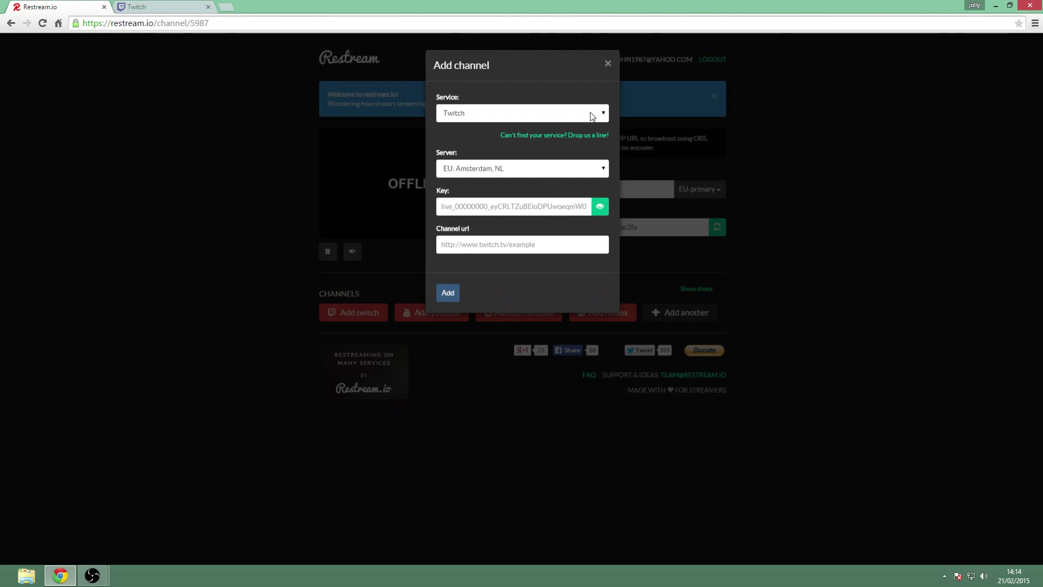
left_click(590, 113)
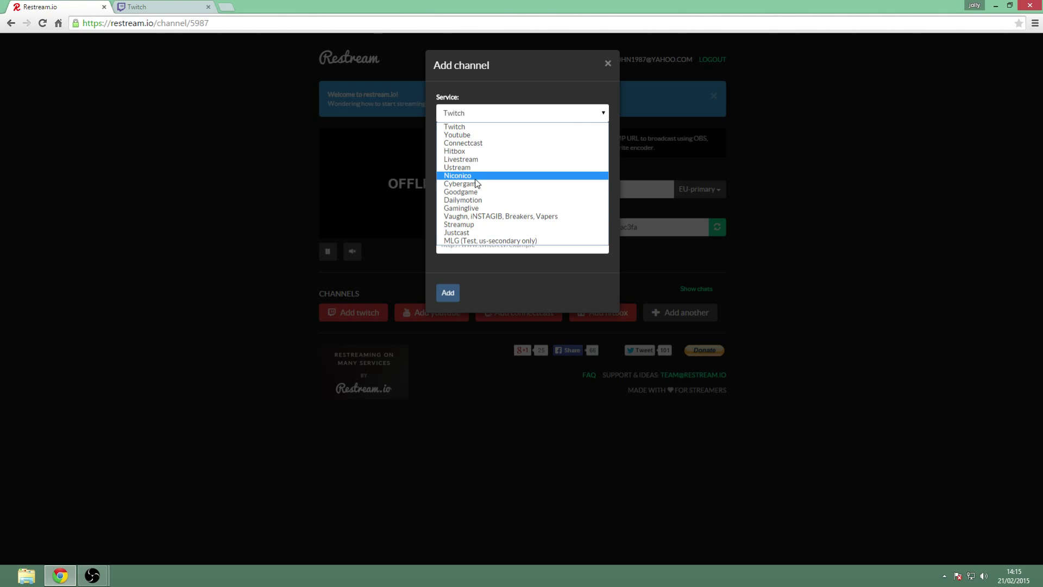
left_click(605, 114)
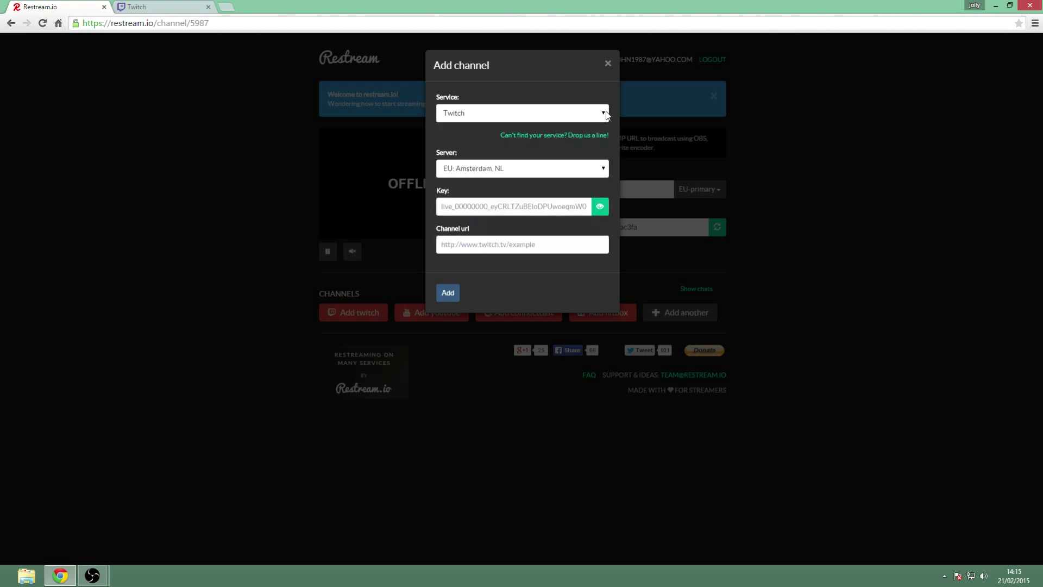
left_click(608, 64)
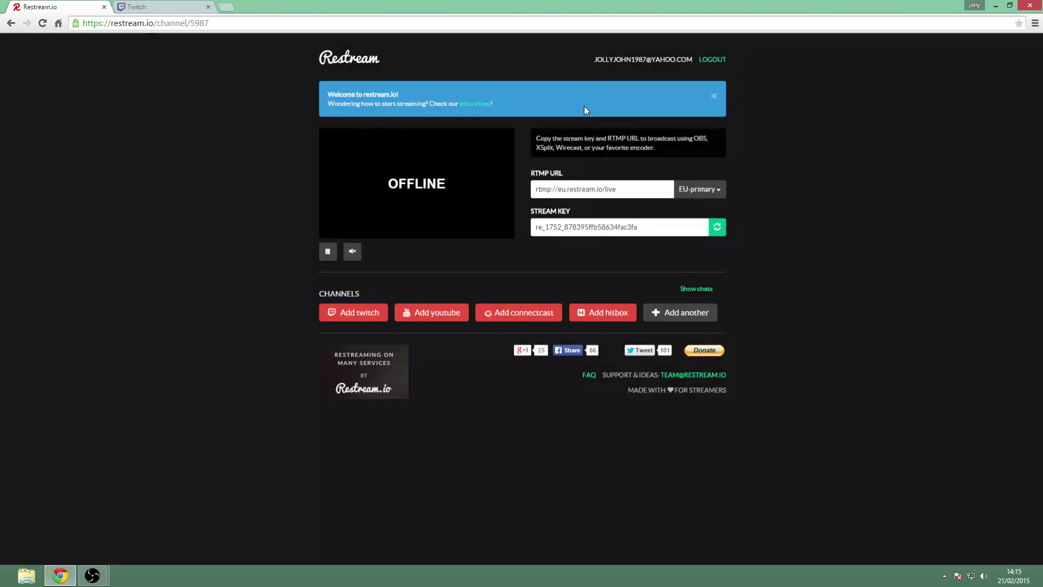
Minimize the browser, restore the OBS main window, then bring the Restream dashboard back.
left_click(995, 6)
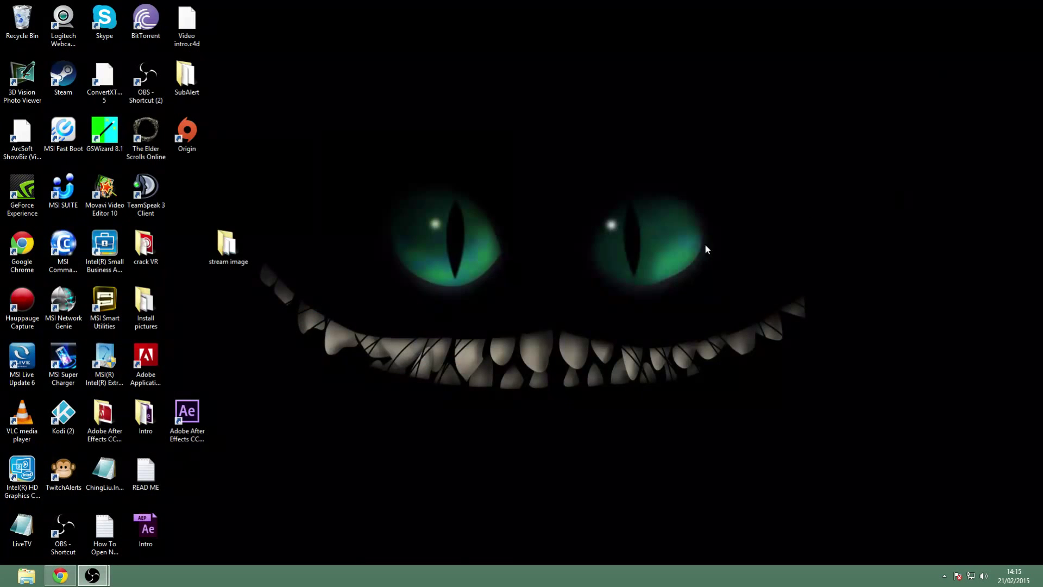
left_click(178, 548)
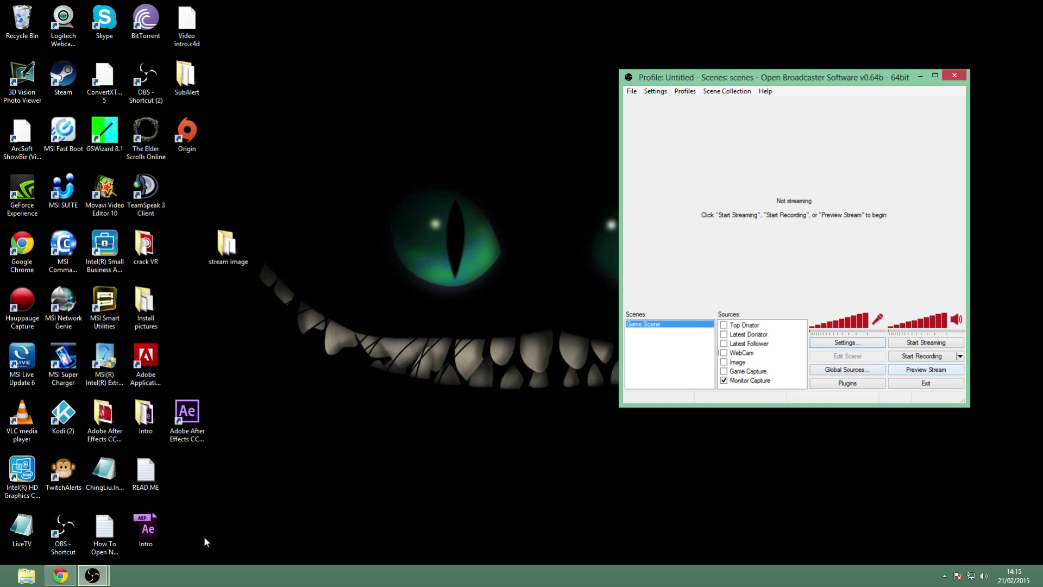
left_click(63, 583)
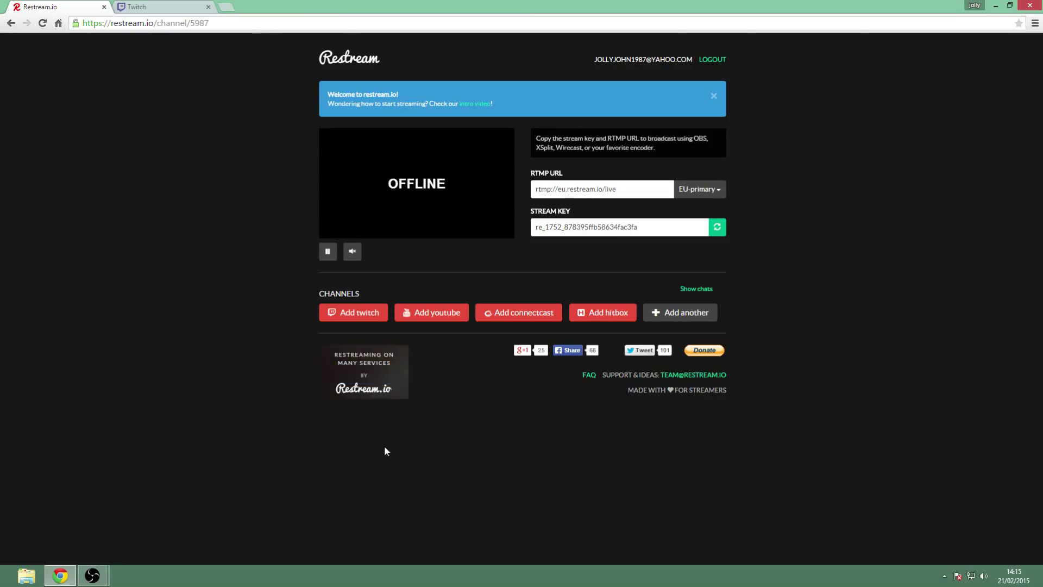
mouse_move(382, 395)
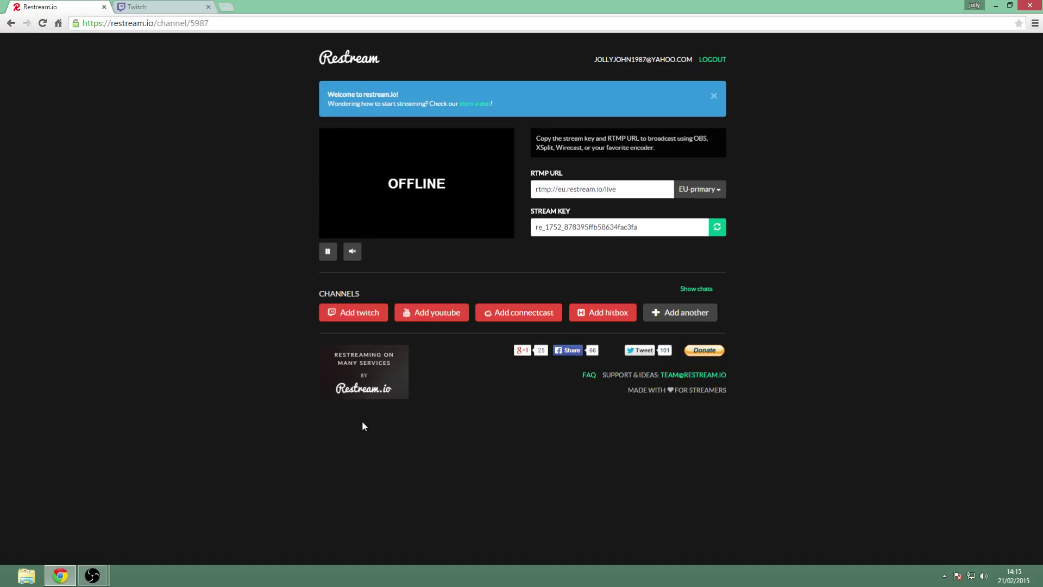